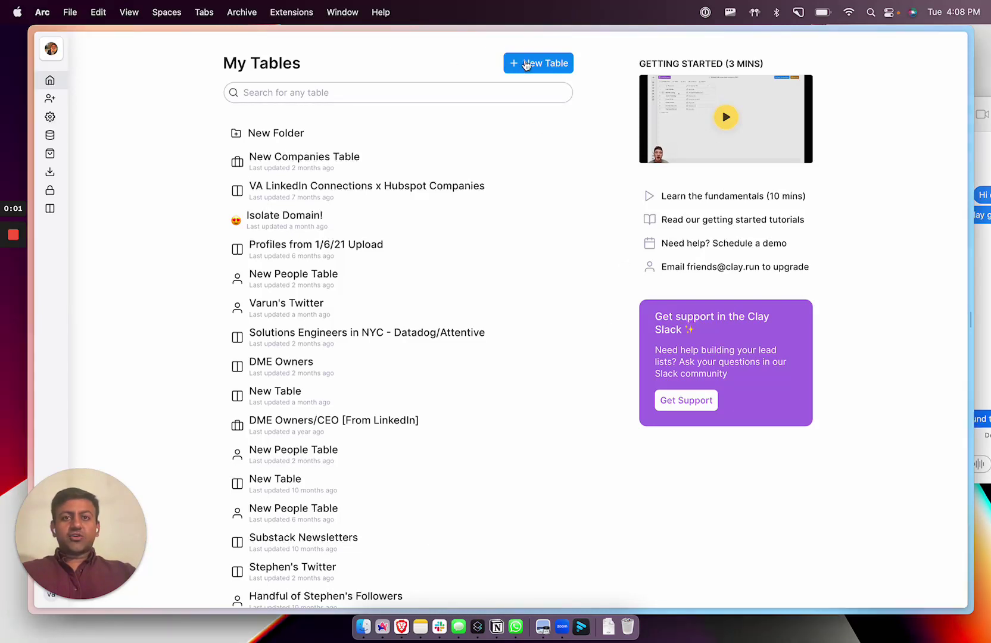
# Step: Create a blank Google Search table for 'site:linkedin.com/in engineer' pulling 40 results
pyautogui.click(535, 64)
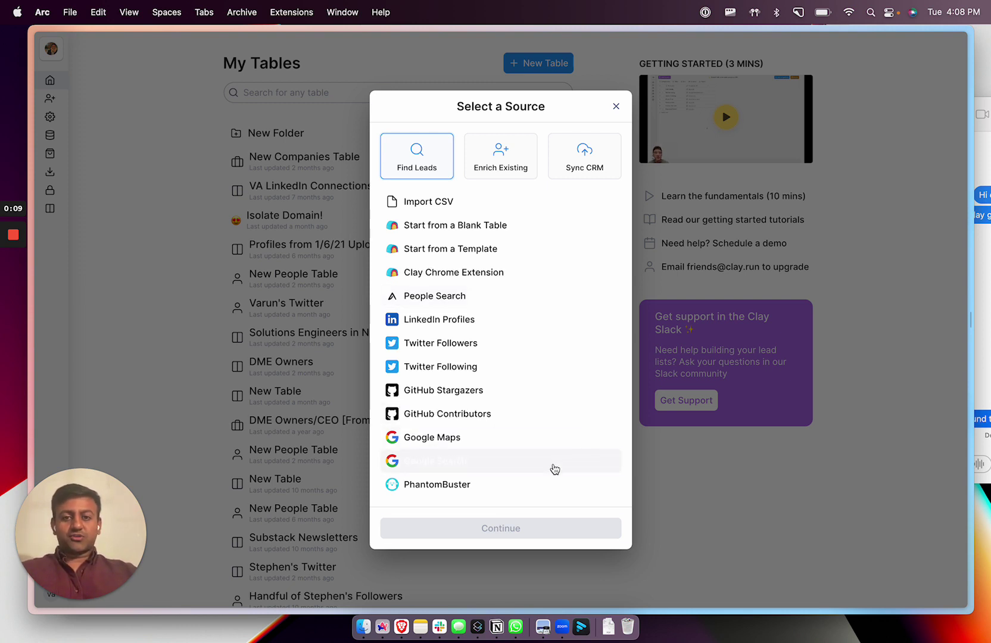
pyautogui.click(553, 469)
pyautogui.click(495, 528)
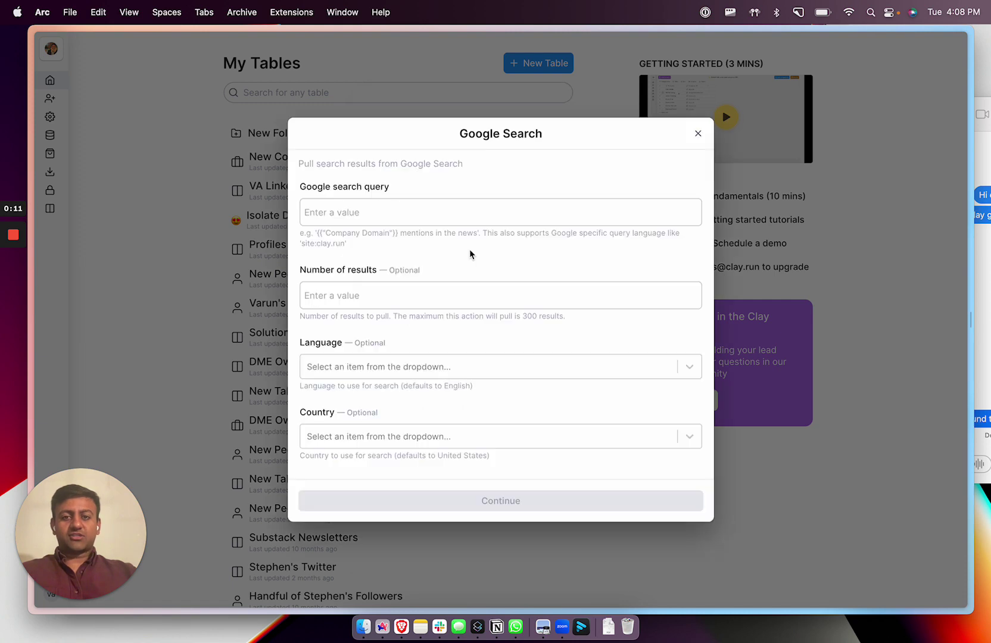
pyautogui.click(414, 211)
pyautogui.write('site:linkedin.com/in engineer')
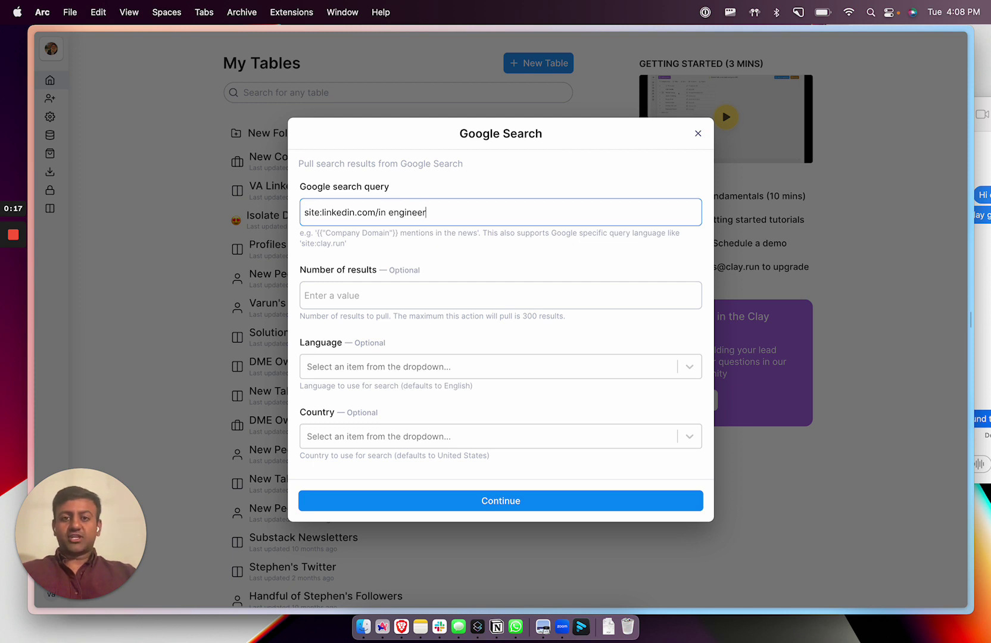
pyautogui.click(366, 300)
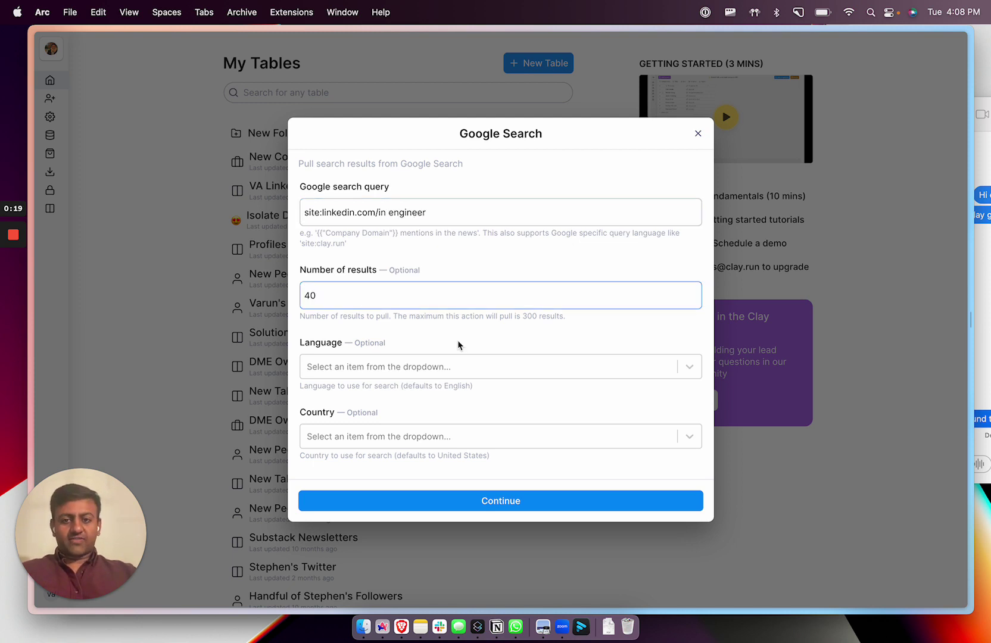
pyautogui.click(441, 495)
pyautogui.click(426, 346)
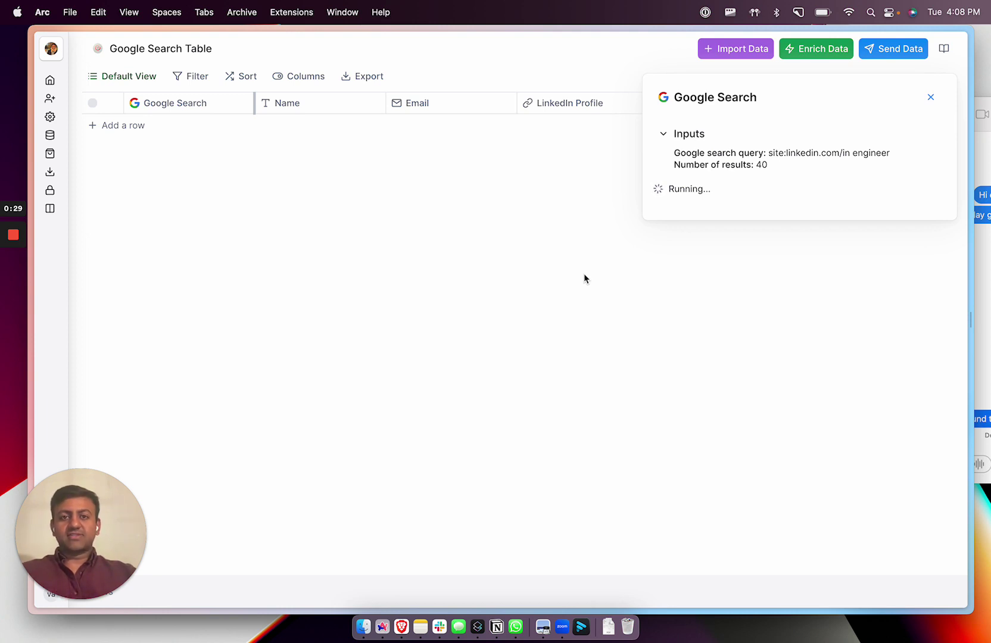
# Step: Map each result's Link into the LinkedIn Profile column and delete the Name column
pyautogui.click(932, 99)
pyautogui.click(175, 126)
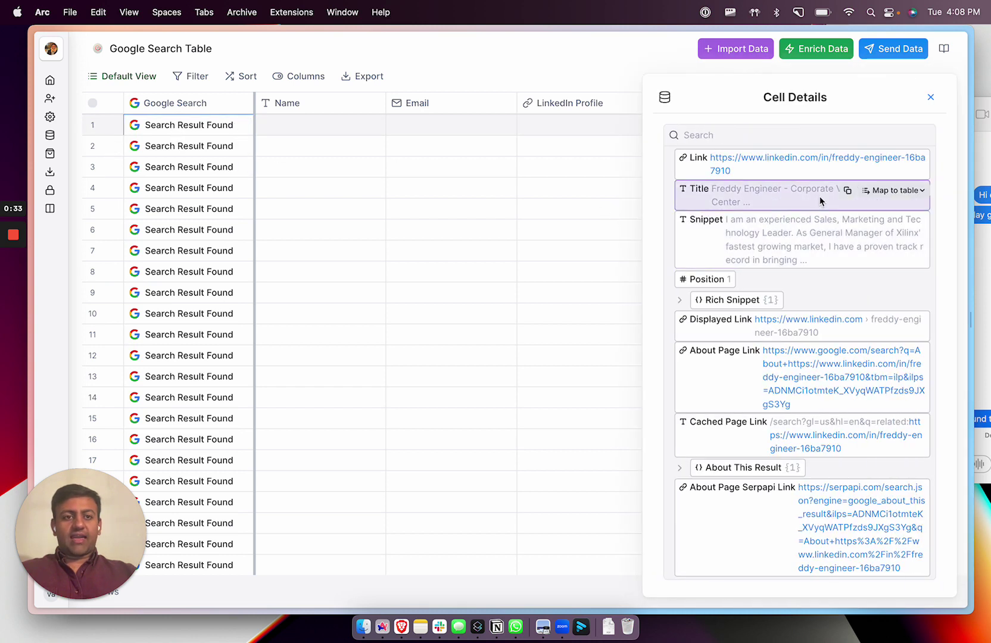
pyautogui.click(894, 159)
pyautogui.click(818, 273)
pyautogui.click(327, 110)
pyautogui.click(287, 343)
# Step: Delete the Email column and add Enrich Person from LinkedIn Profile, fed by the LinkedIn Profile column
pyautogui.click(307, 107)
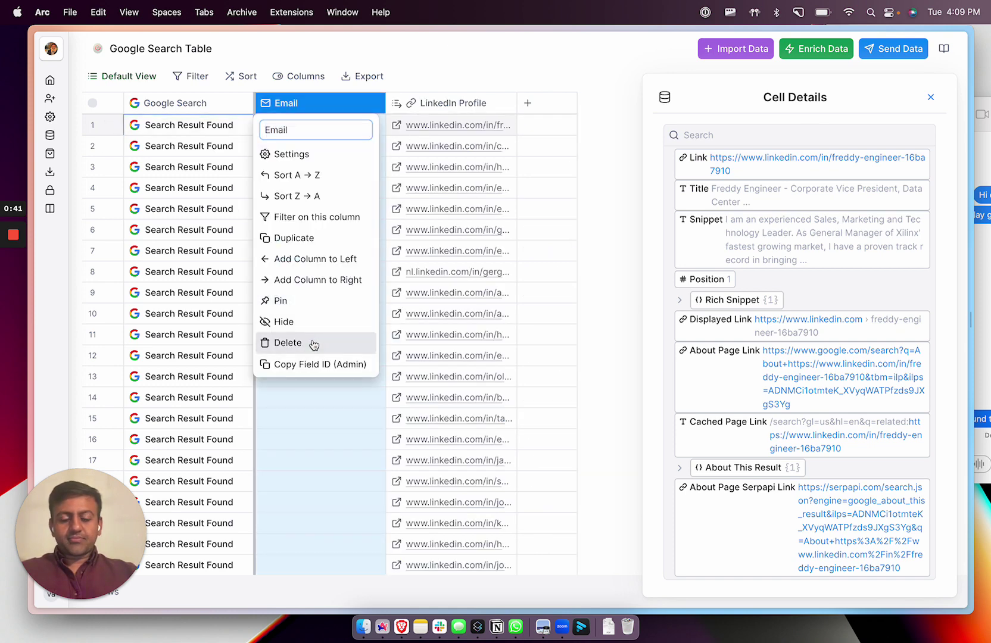
pyautogui.click(314, 344)
pyautogui.click(816, 49)
pyautogui.scroll(-2, 797, 399)
pyautogui.click(755, 422)
pyautogui.click(704, 196)
pyautogui.click(739, 289)
pyautogui.click(928, 236)
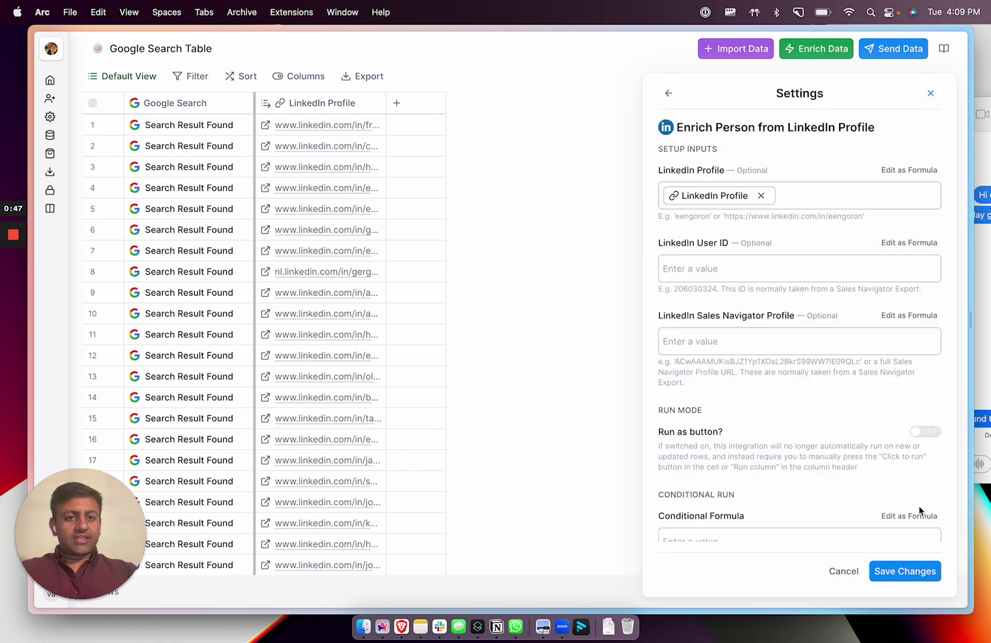
pyautogui.click(910, 571)
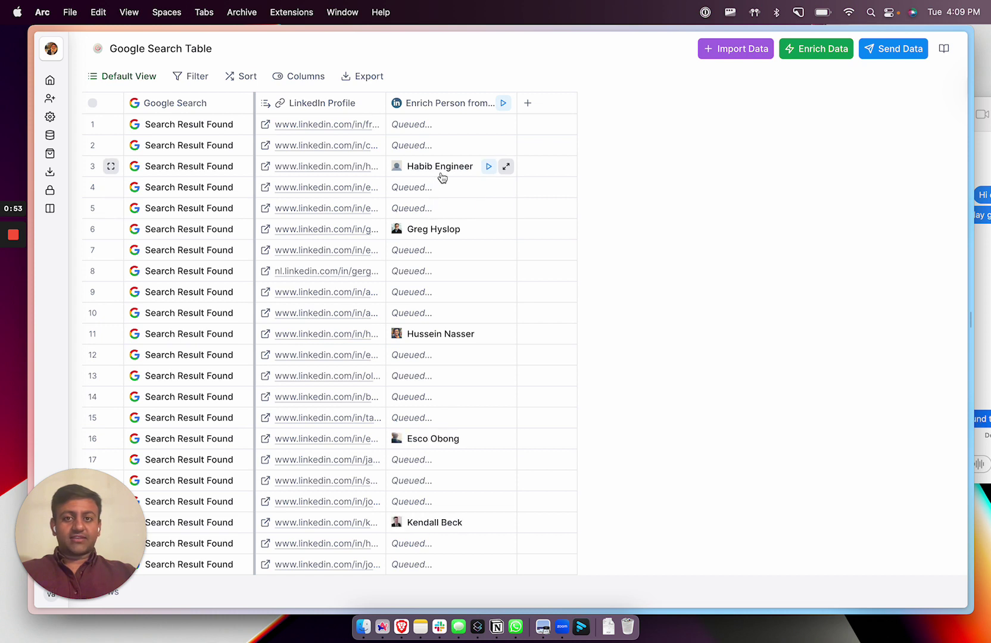
# Step: From an enriched profile's details, map Title and Company Domain into new columns
pyautogui.click(433, 231)
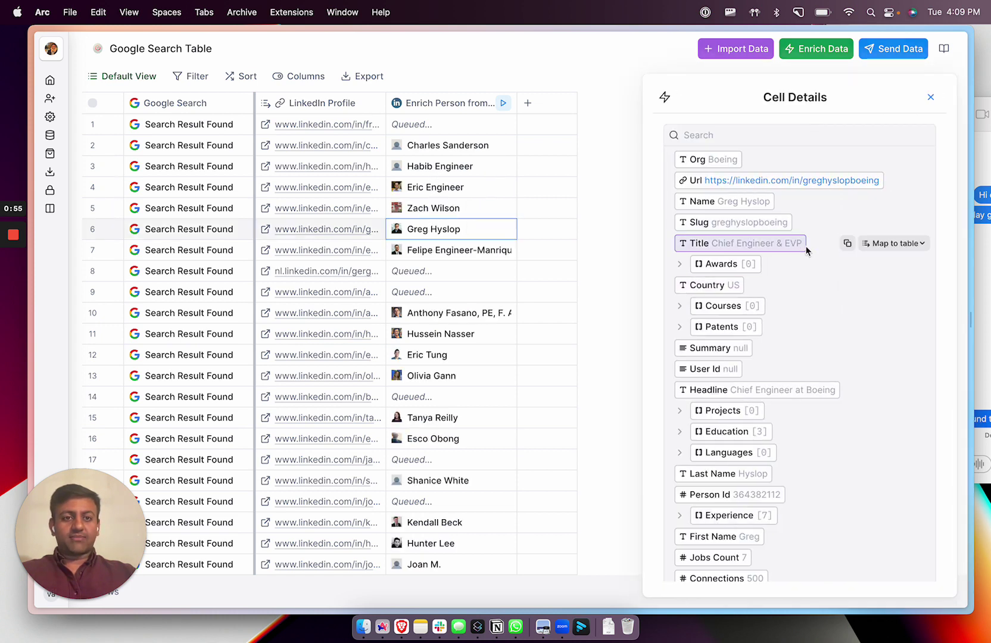
pyautogui.click(869, 246)
pyautogui.click(841, 338)
pyautogui.scroll(-5, 794, 298)
pyautogui.scroll(-5, 795, 239)
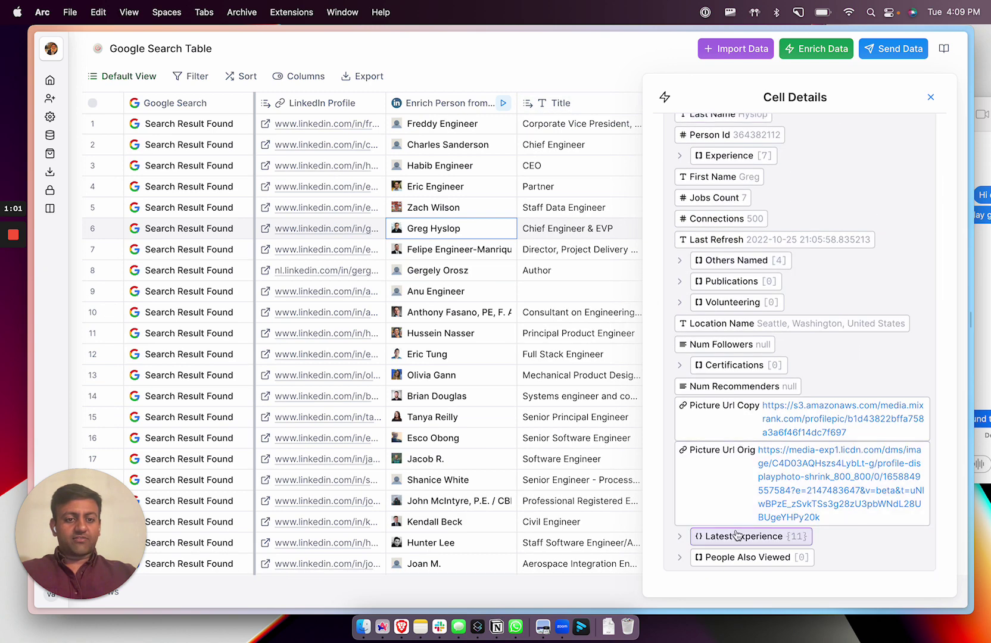
pyautogui.click(738, 535)
pyautogui.scroll(-4, 815, 474)
pyautogui.click(894, 537)
pyautogui.click(868, 516)
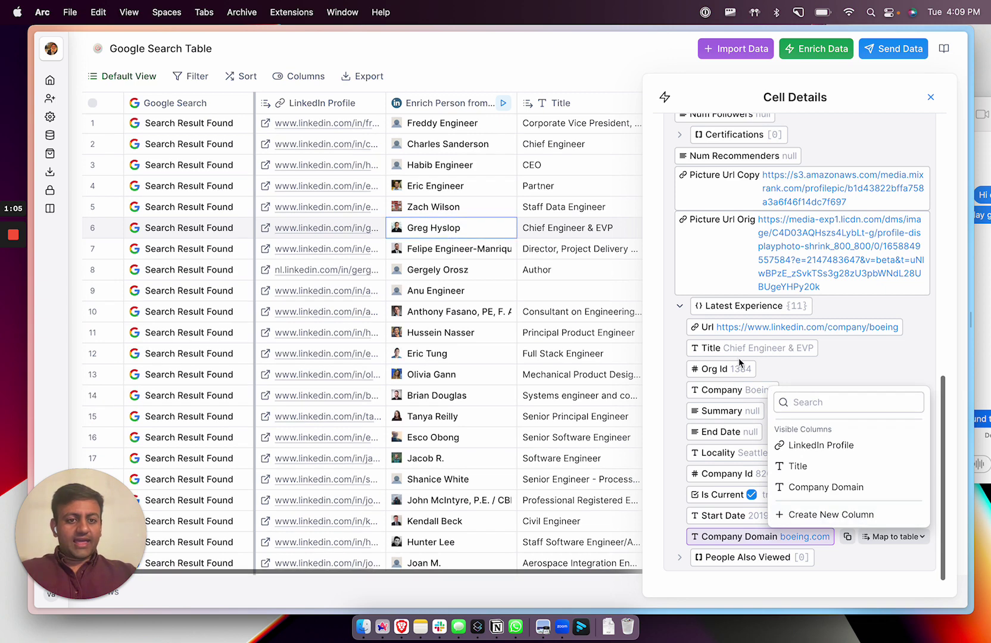
# Step: Map Start Date and Location Name from Latest Experience into new columns
pyautogui.scroll(-5, 745, 447)
pyautogui.click(745, 536)
pyautogui.scroll(-4, 807, 417)
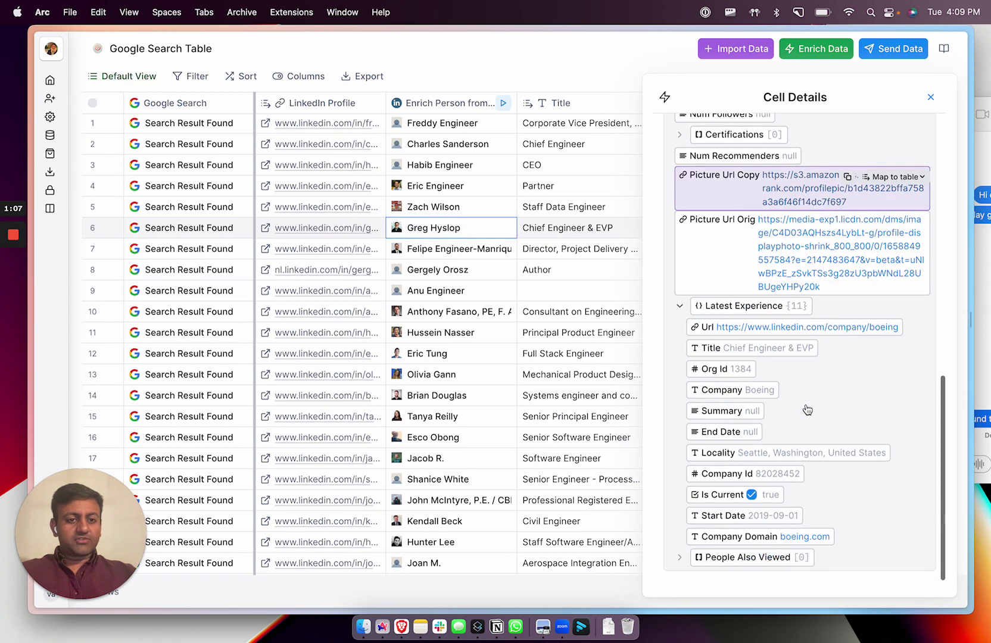
pyautogui.click(901, 516)
pyautogui.click(858, 493)
pyautogui.scroll(-10, 787, 281)
pyautogui.click(787, 546)
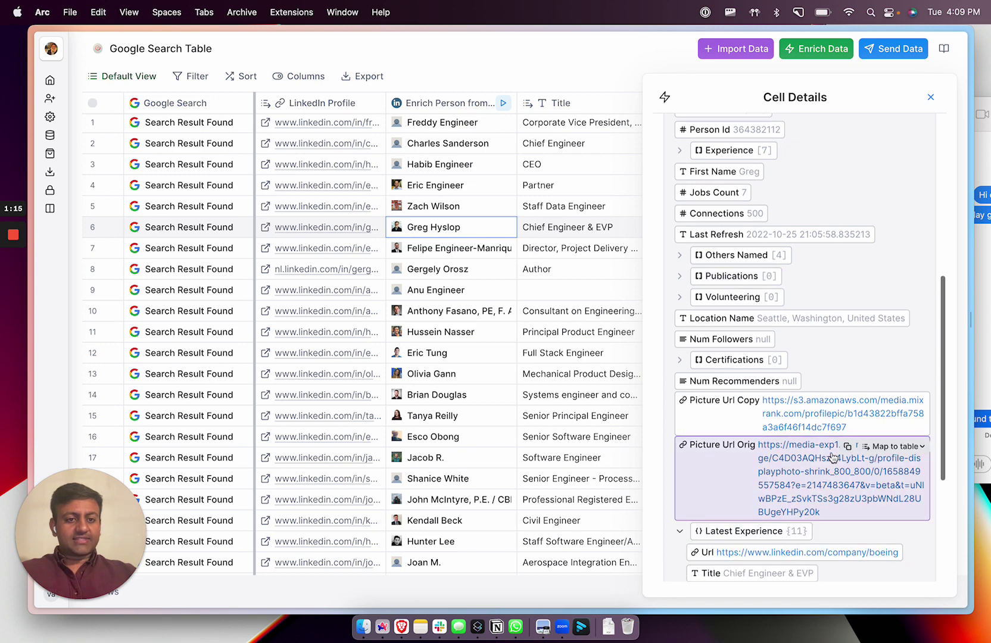
pyautogui.click(910, 320)
pyautogui.click(822, 475)
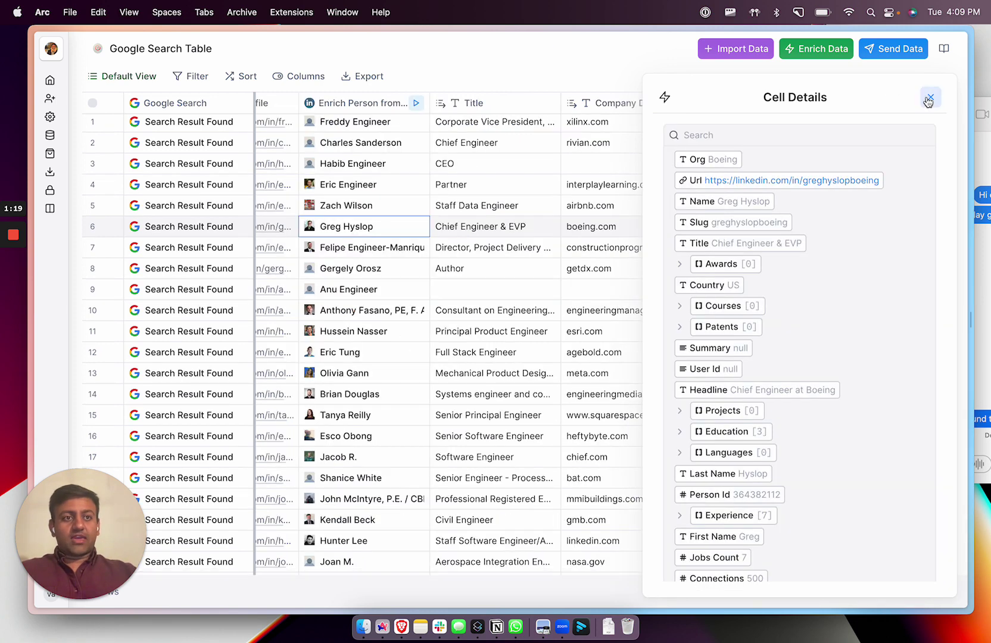
pyautogui.click(930, 98)
# Step: Open the LinkedIn Profiles import form, then dismiss it without importing
pyautogui.click(739, 54)
pyautogui.click(737, 225)
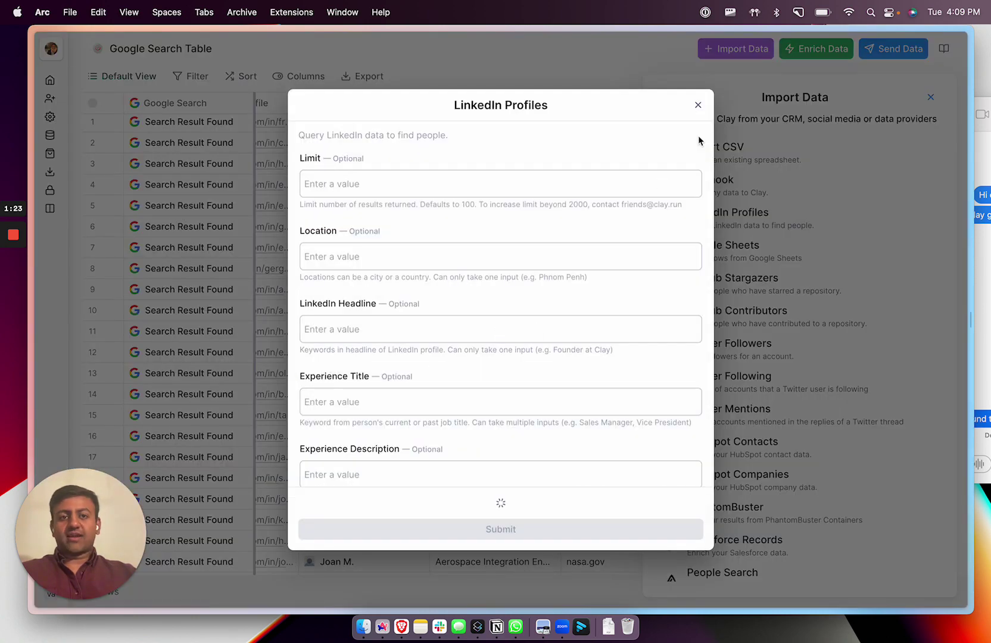
pyautogui.click(697, 107)
pyautogui.click(930, 97)
# Step: Add an Enrich Company column with Company Domain as its Website input
pyautogui.hscroll(5, 640, 248)
pyautogui.click(594, 109)
pyautogui.click(590, 144)
pyautogui.scroll(-8, 688, 465)
pyautogui.scroll(5, 688, 466)
pyautogui.click(718, 384)
pyautogui.click(710, 411)
pyautogui.scroll(-5, 788, 539)
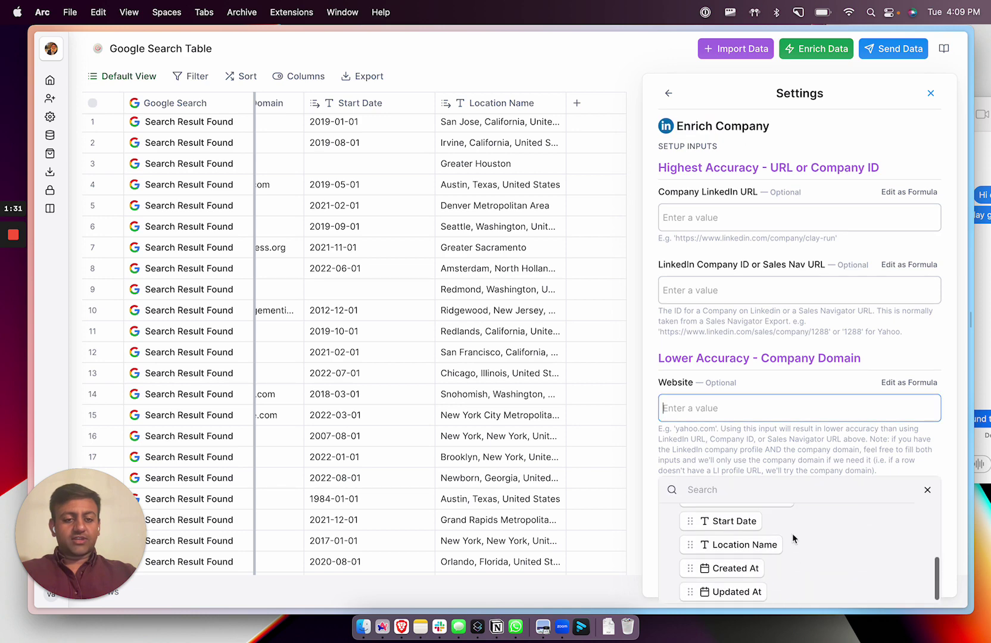
pyautogui.scroll(2, 792, 533)
pyautogui.click(790, 532)
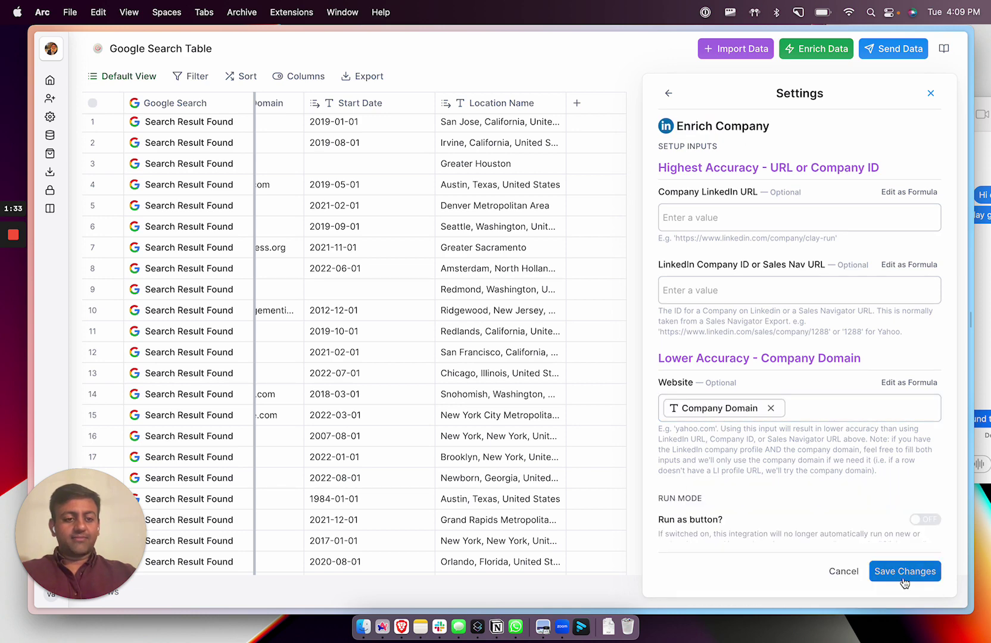
pyautogui.click(906, 571)
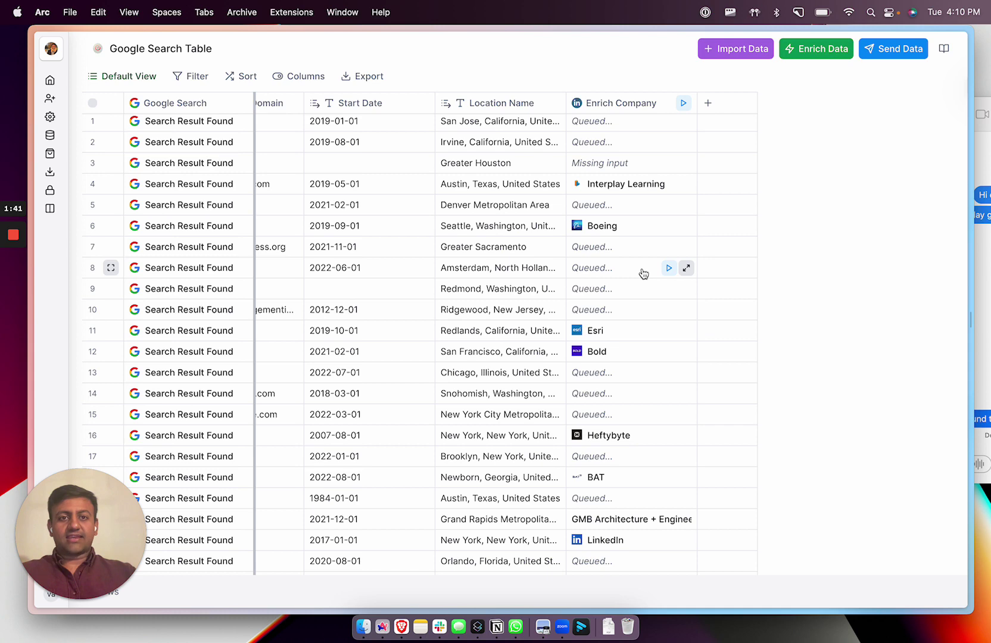
# Step: Map Employee Count from a company's enrichment details into a new column
pyautogui.click(617, 187)
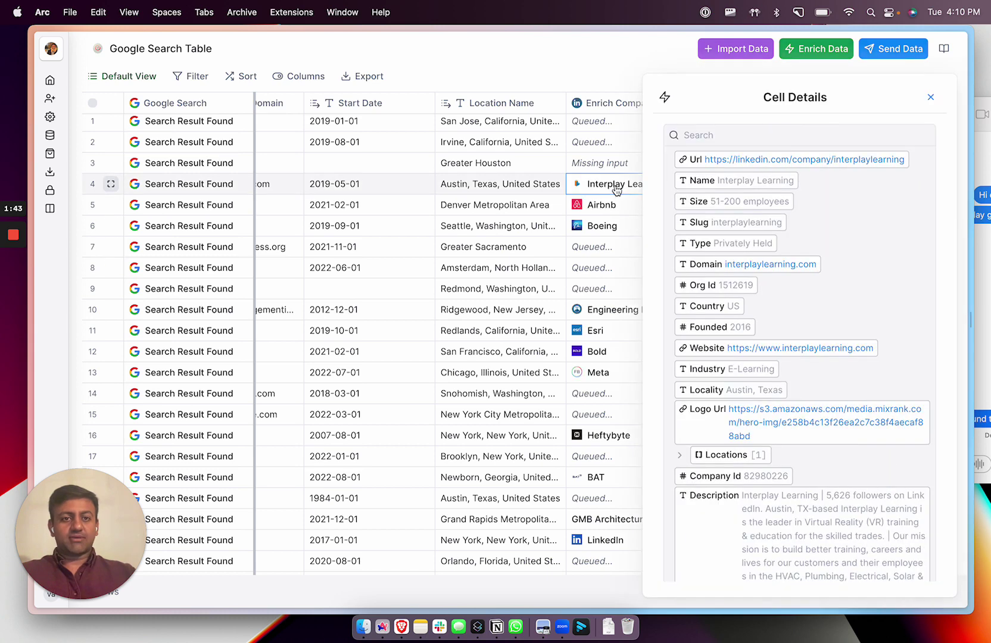
pyautogui.scroll(-5, 801, 330)
pyautogui.click(897, 539)
pyautogui.click(861, 516)
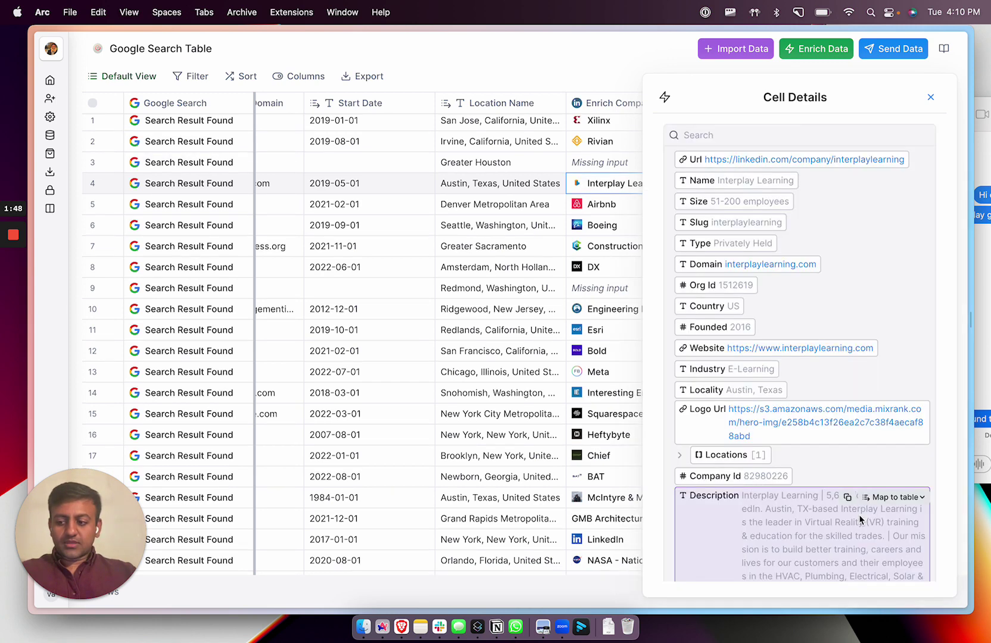
pyautogui.click(930, 99)
pyautogui.hscroll(1, 611, 252)
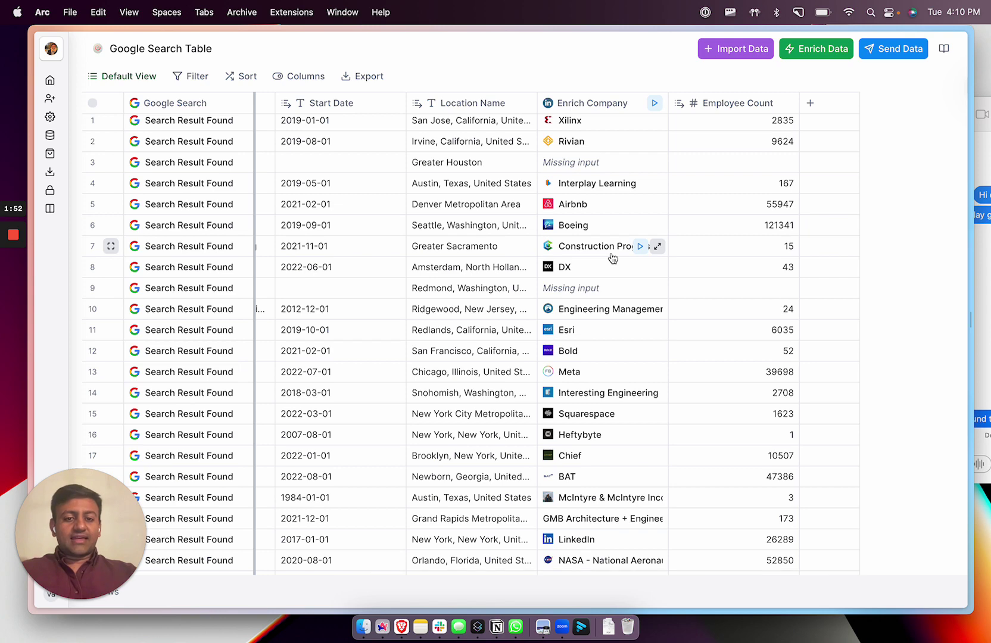
pyautogui.click(820, 52)
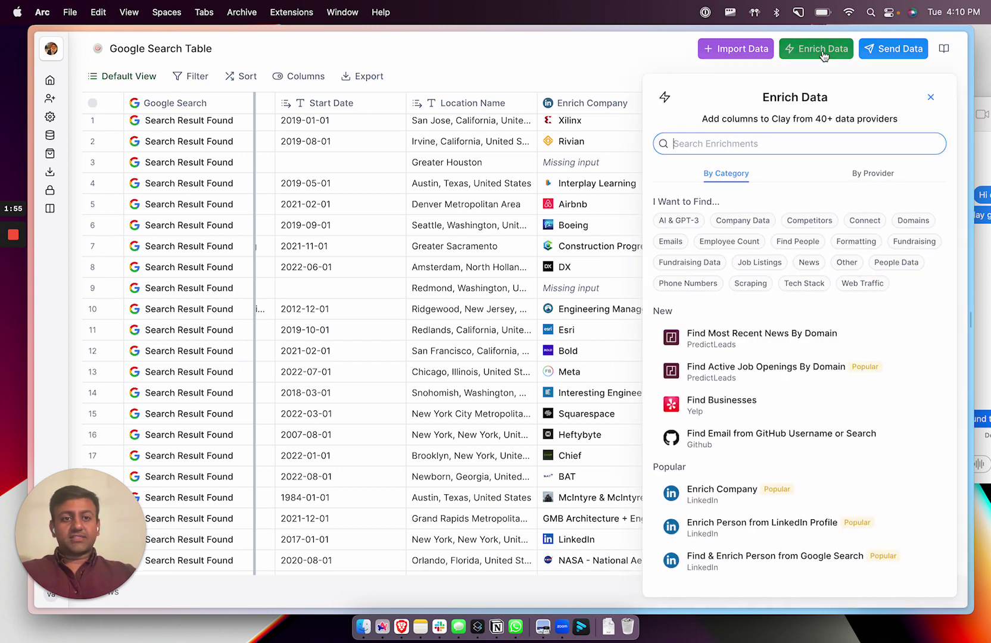
# Step: Add Find Active Job Openings By Domain using Company Domain, with Departments left empty
pyautogui.click(760, 263)
pyautogui.click(793, 372)
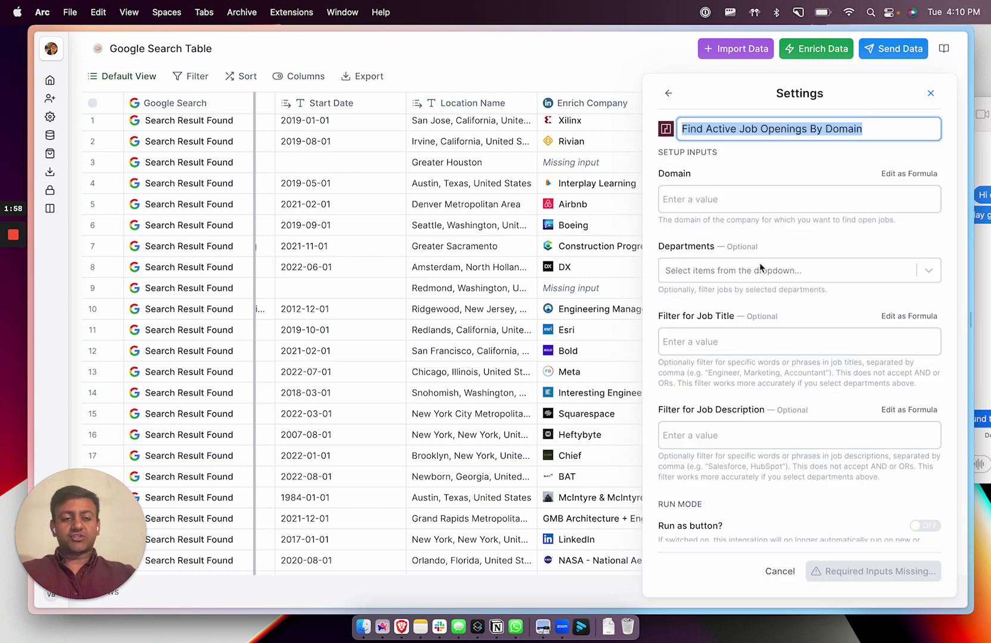
pyautogui.click(747, 216)
pyautogui.click(759, 192)
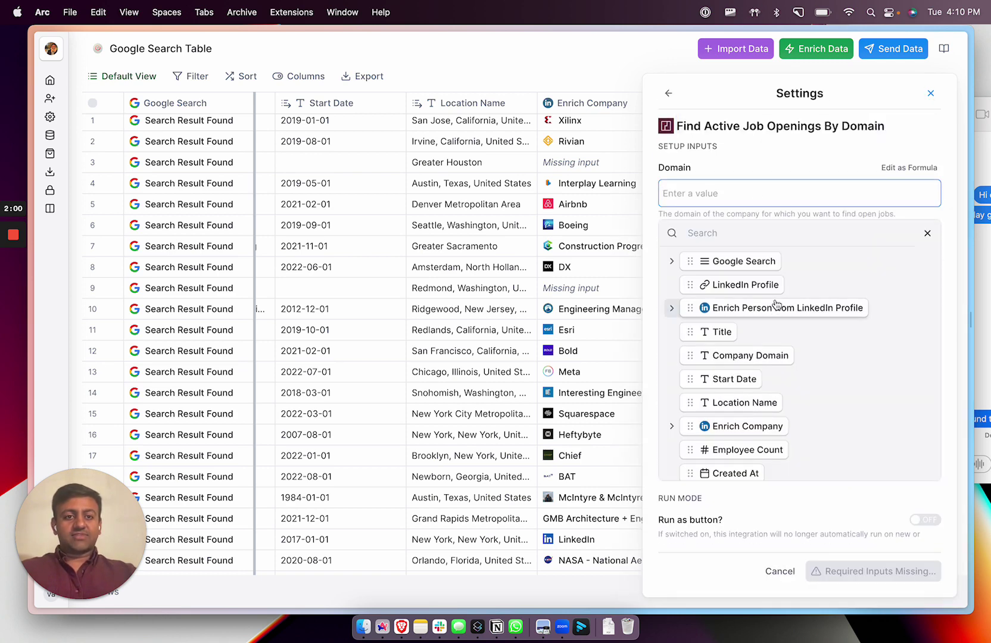
pyautogui.click(743, 355)
pyautogui.click(928, 234)
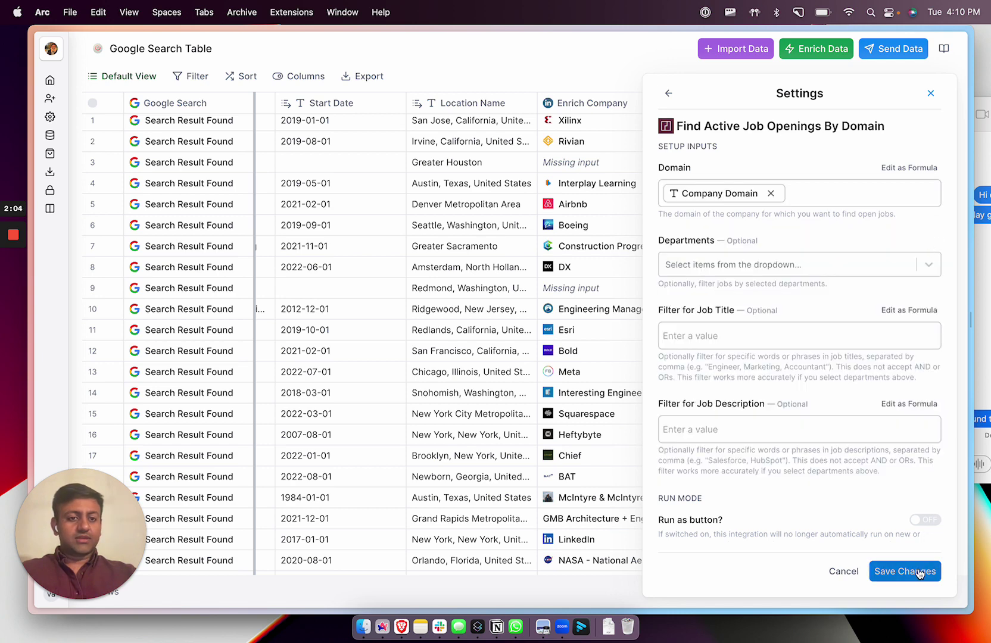
pyautogui.click(807, 264)
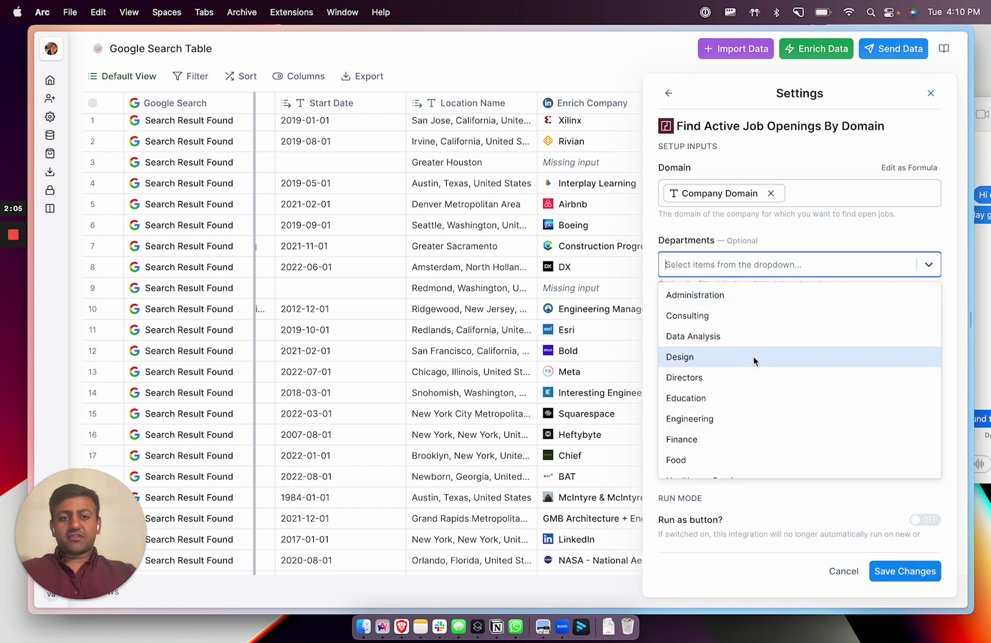
pyautogui.click(826, 273)
pyautogui.click(891, 571)
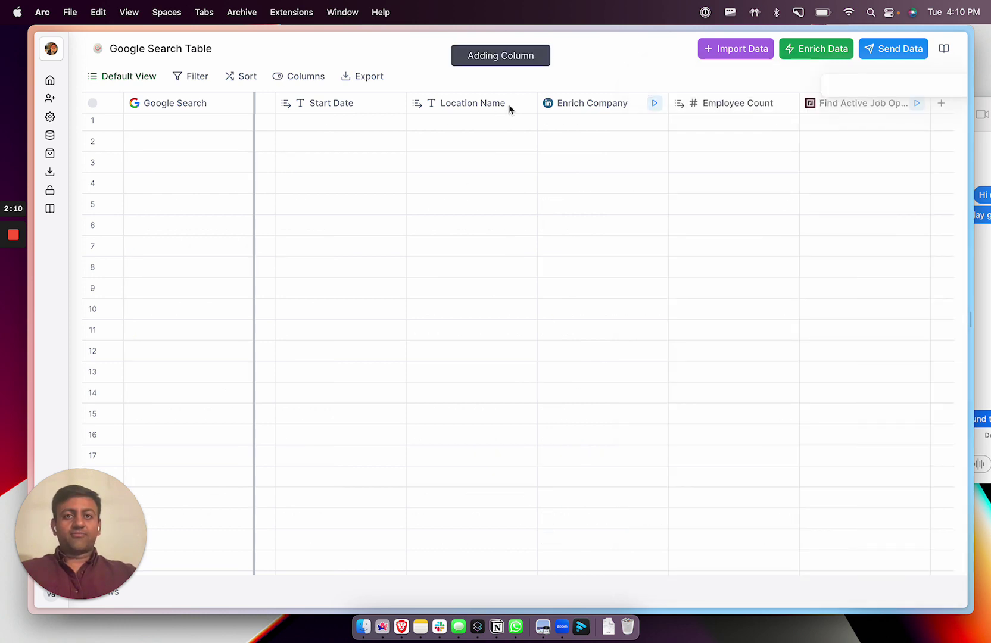
# Step: Run the job openings lookup on all rows, then browse the enrichments list
pyautogui.click(816, 104)
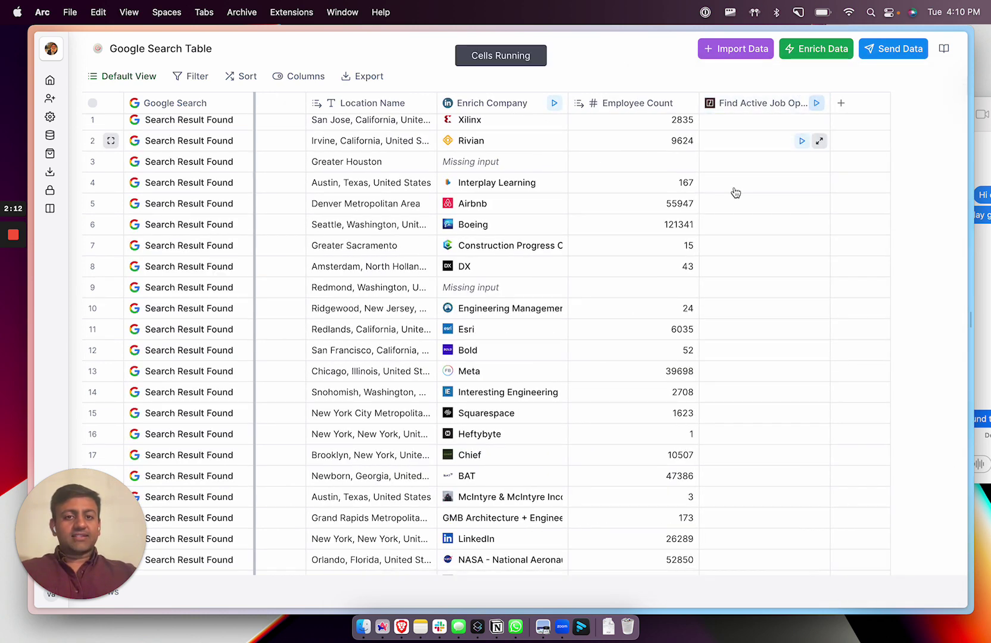
pyautogui.hscroll(5, 587, 203)
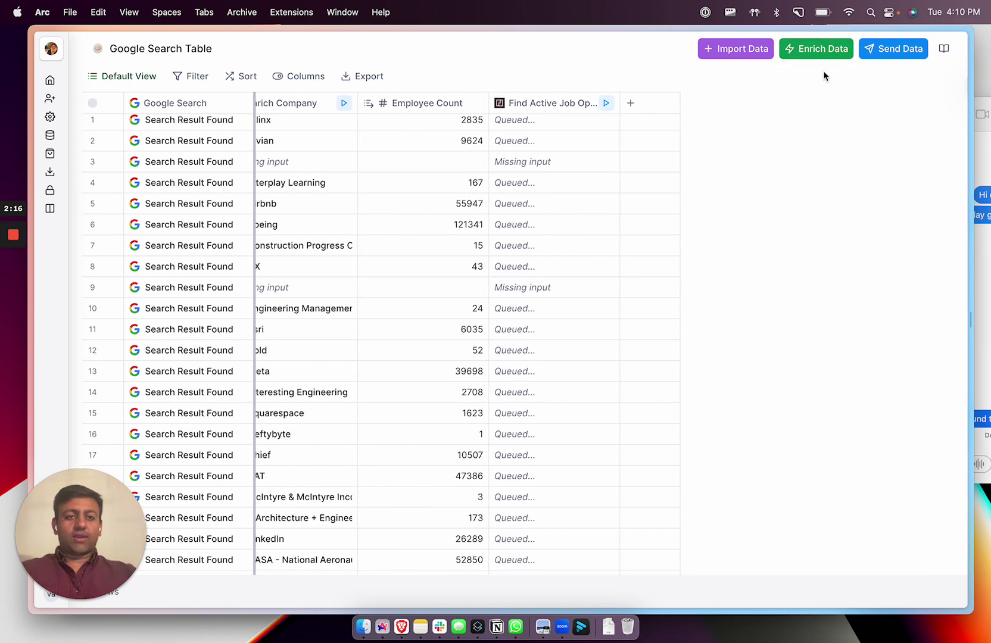
pyautogui.click(817, 49)
pyautogui.scroll(-4, 763, 406)
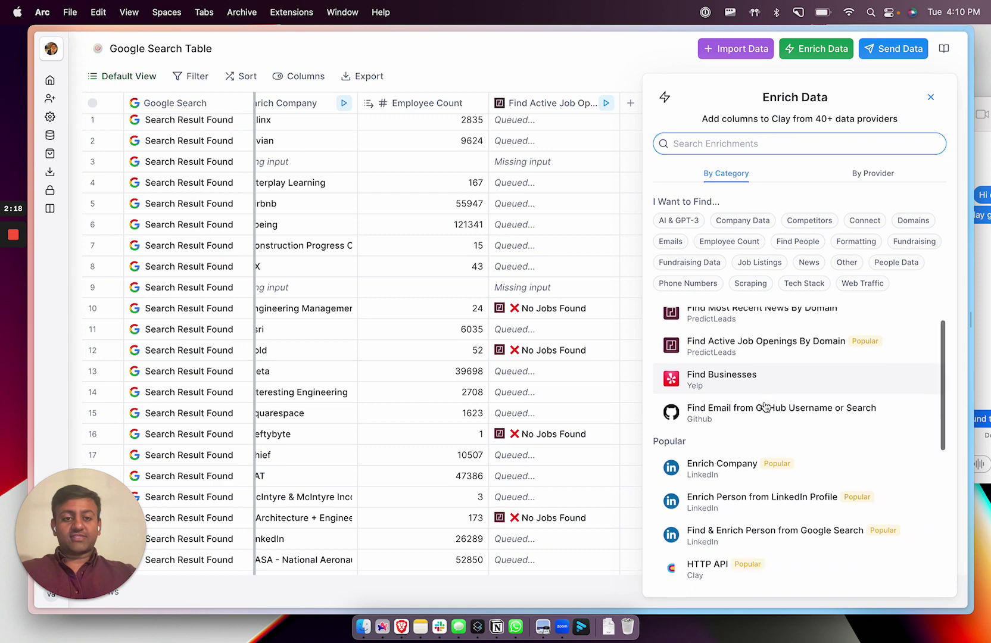
pyautogui.scroll(-10, 527, 301)
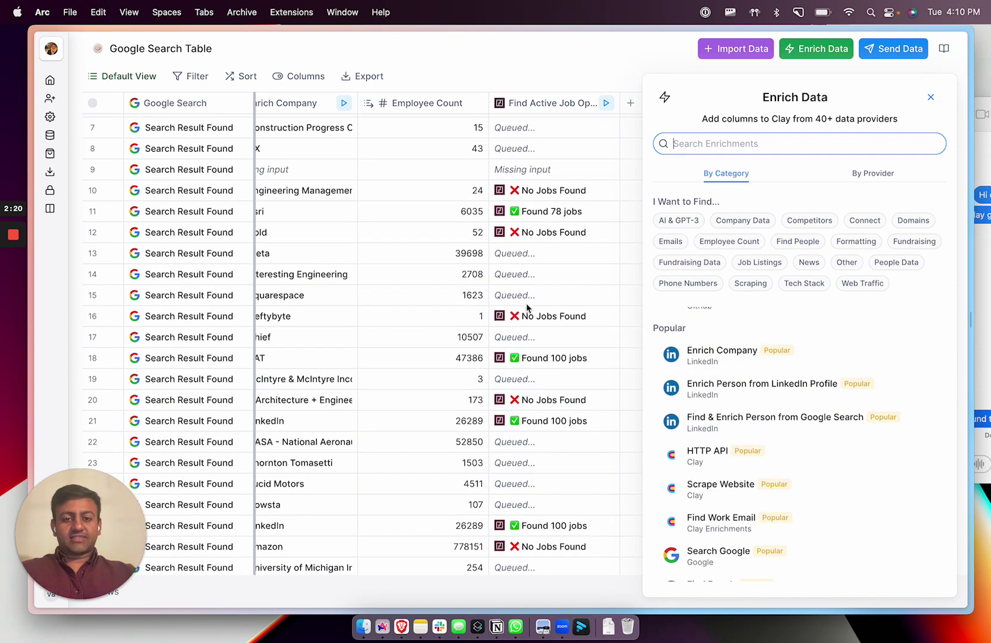
pyautogui.scroll(-3, 524, 312)
pyautogui.scroll(10, 524, 312)
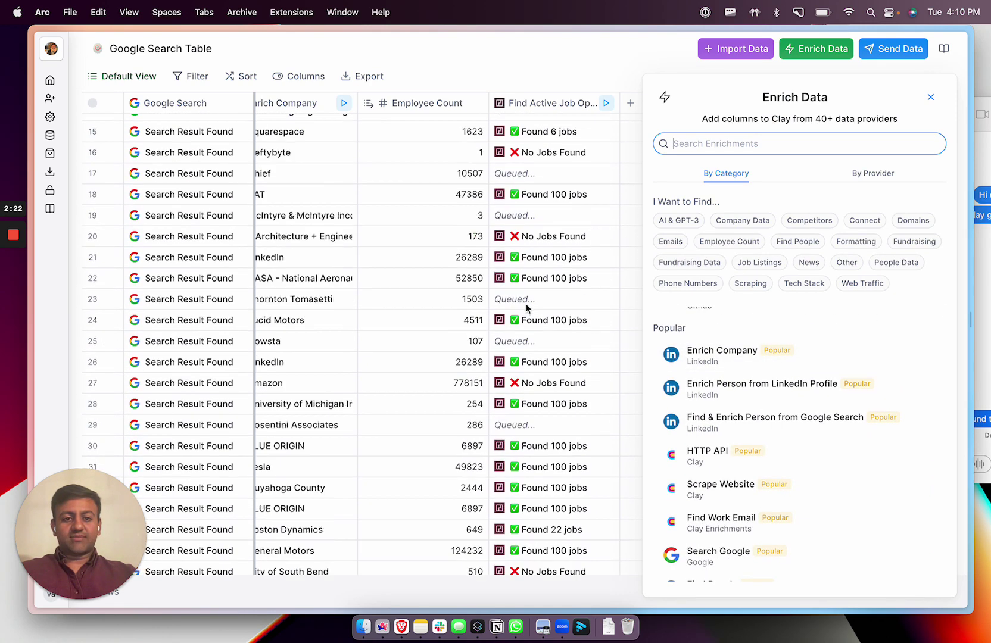
# Step: Add Find Work Email using the enriched person's name and Company Domain, and run it on all rows
pyautogui.click(718, 521)
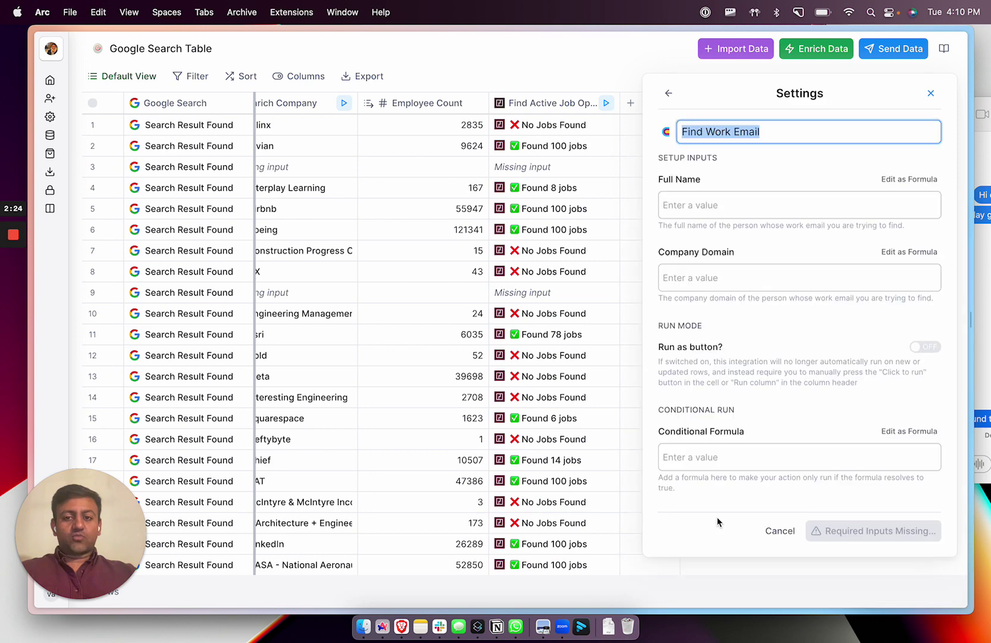
pyautogui.click(710, 215)
pyautogui.scroll(-1, 804, 357)
pyautogui.click(672, 291)
pyautogui.click(736, 361)
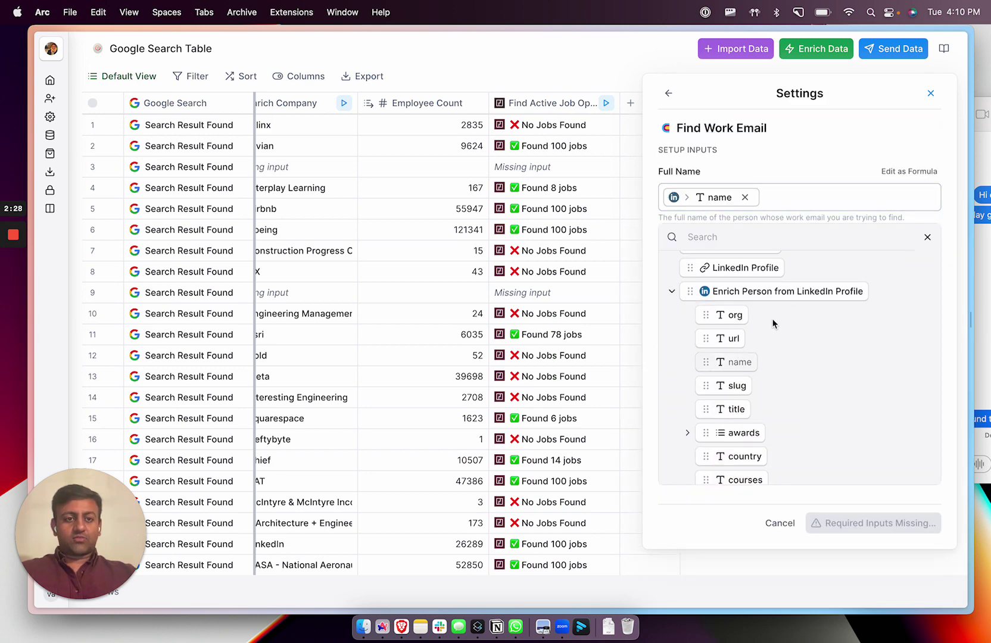
pyautogui.click(929, 237)
pyautogui.click(734, 272)
pyautogui.click(771, 433)
pyautogui.click(928, 310)
pyautogui.click(905, 523)
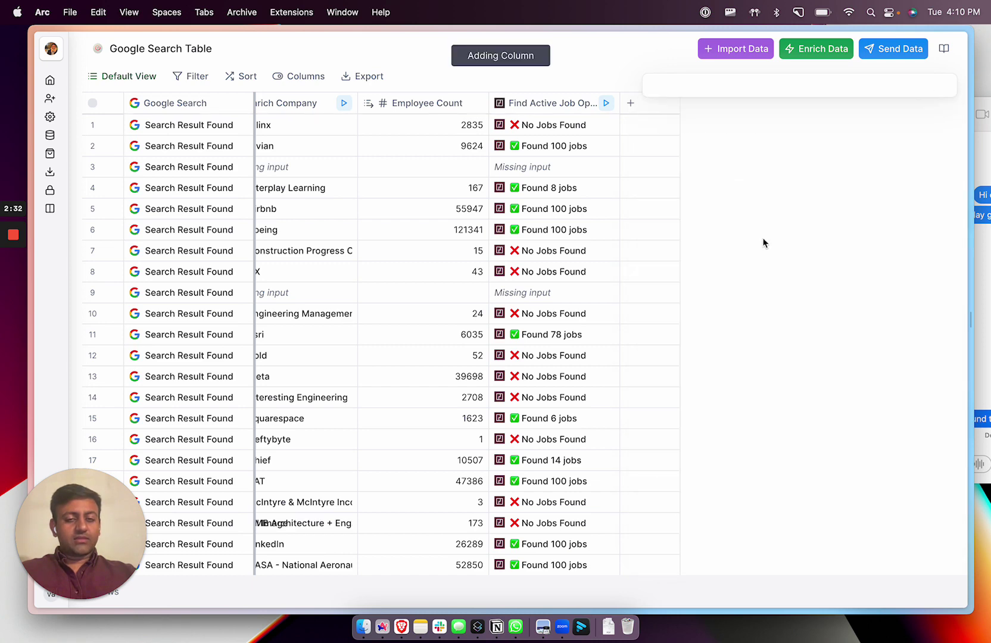
pyautogui.click(737, 104)
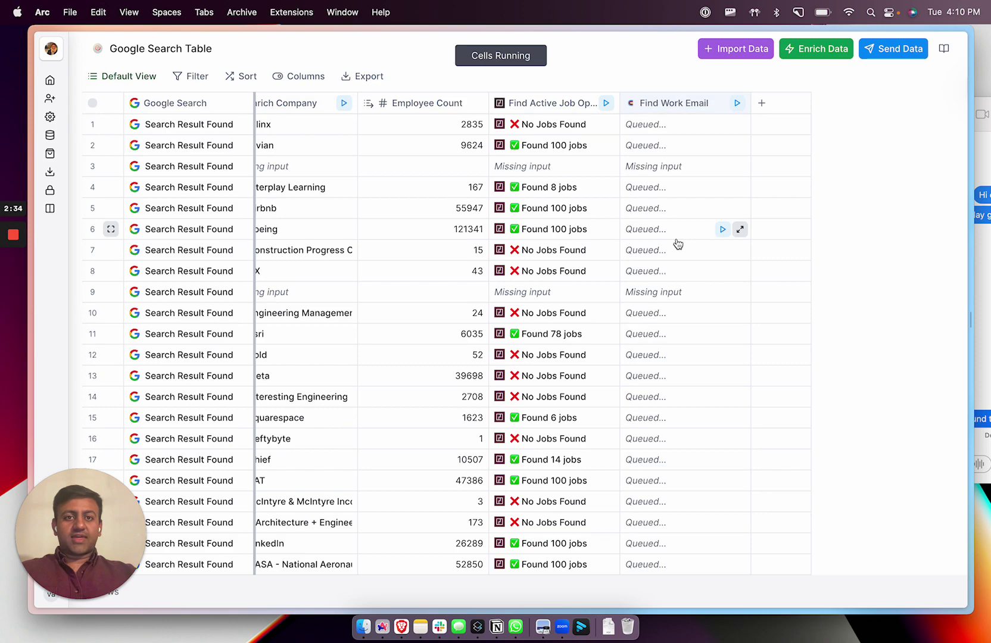
pyautogui.scroll(-10, 678, 243)
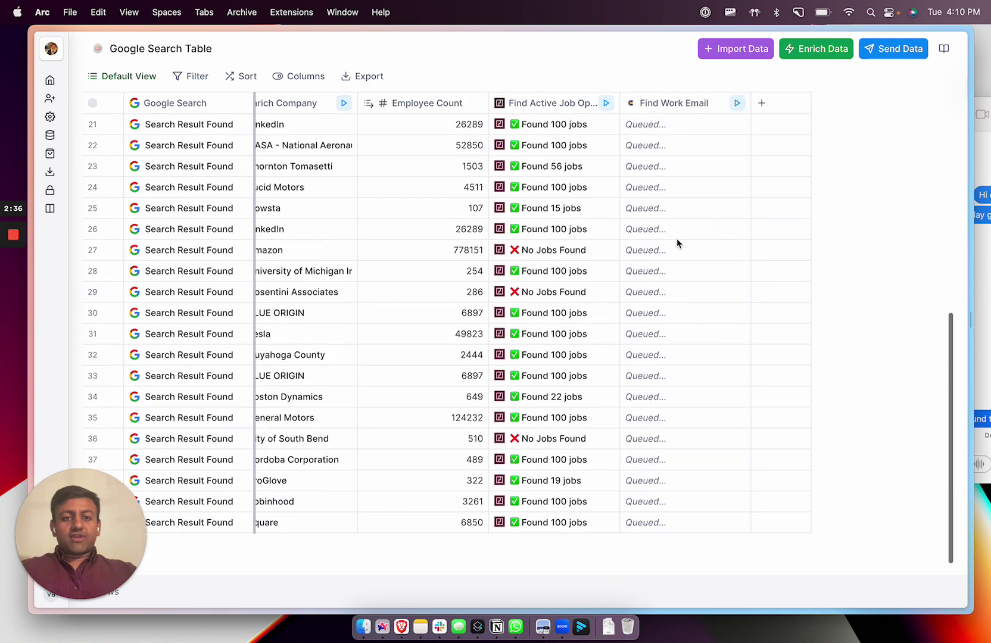
pyautogui.scroll(10, 678, 243)
pyautogui.hscroll(-2, 678, 243)
pyautogui.hscroll(-10, 676, 238)
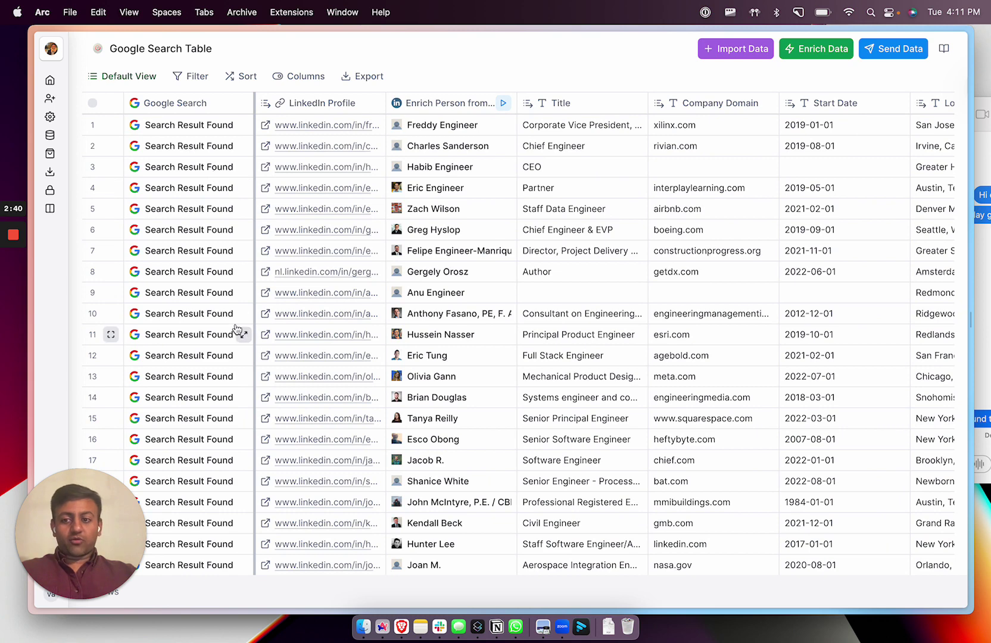
pyautogui.hscroll(2, 378, 284)
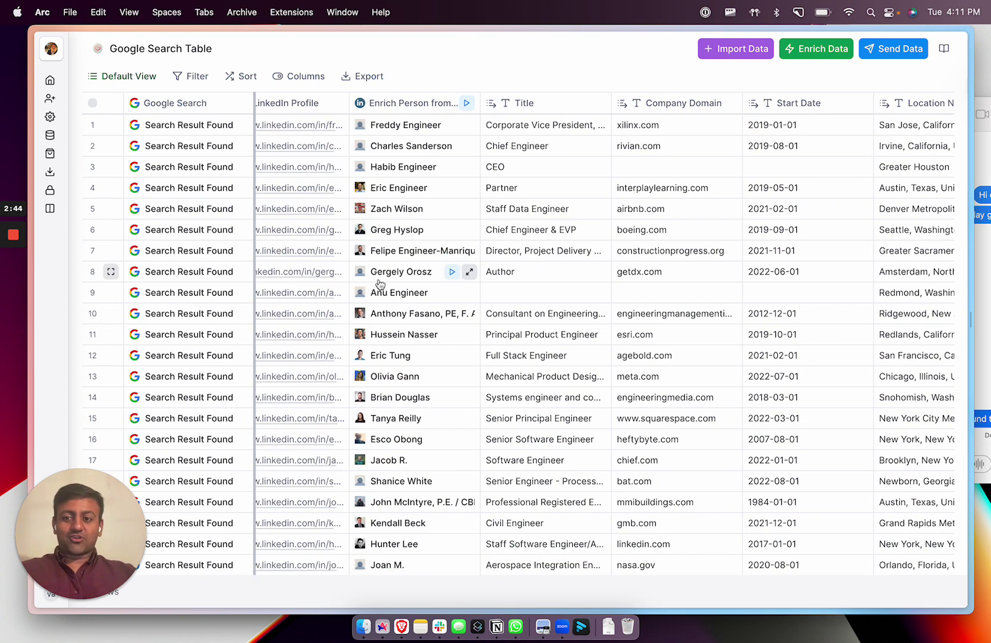
pyautogui.hscroll(-2, 420, 351)
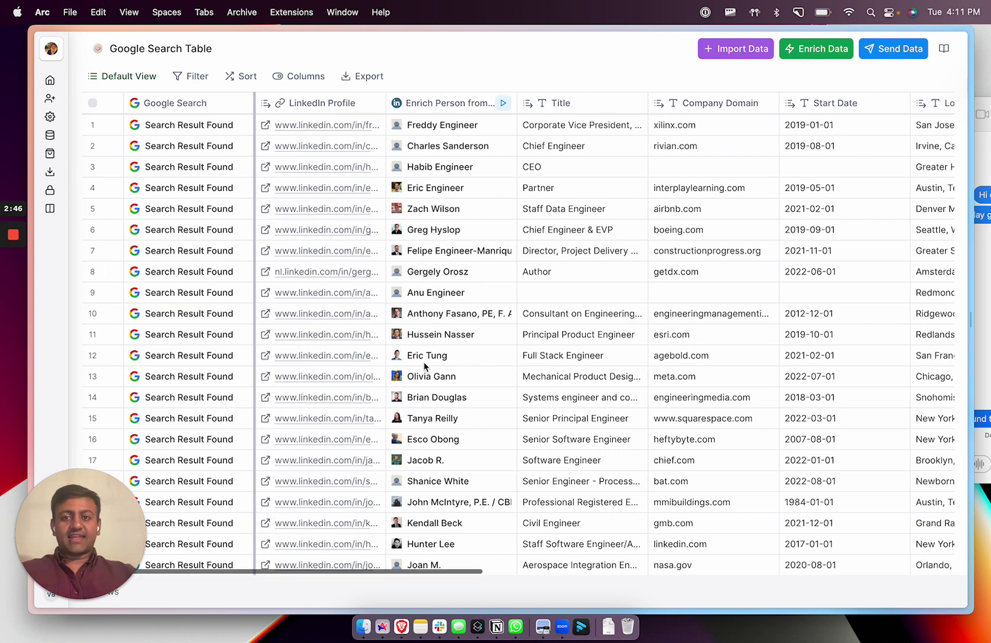
pyautogui.hscroll(4, 453, 239)
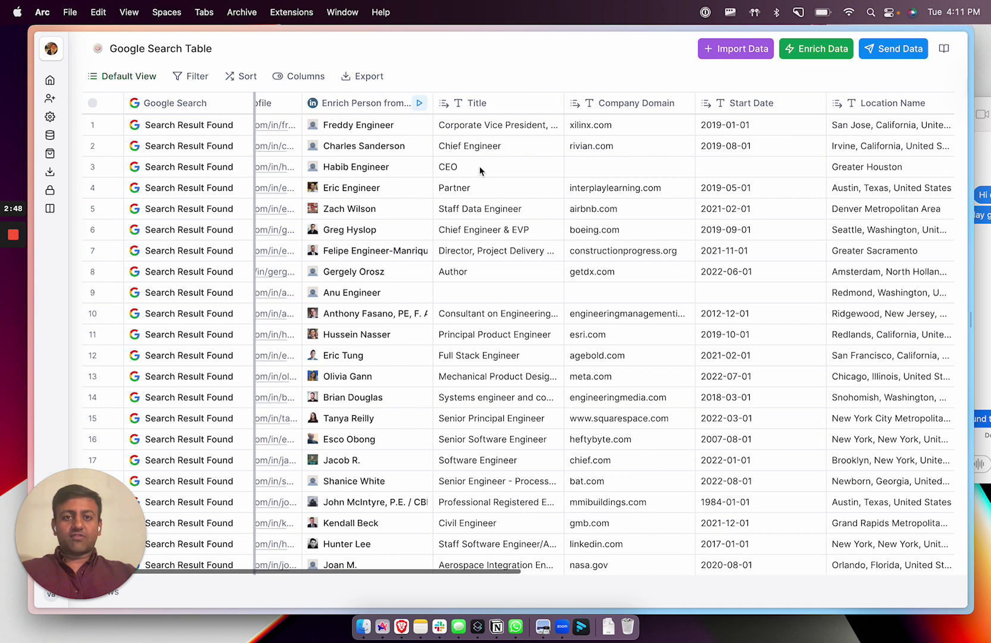
pyautogui.hscroll(10, 625, 356)
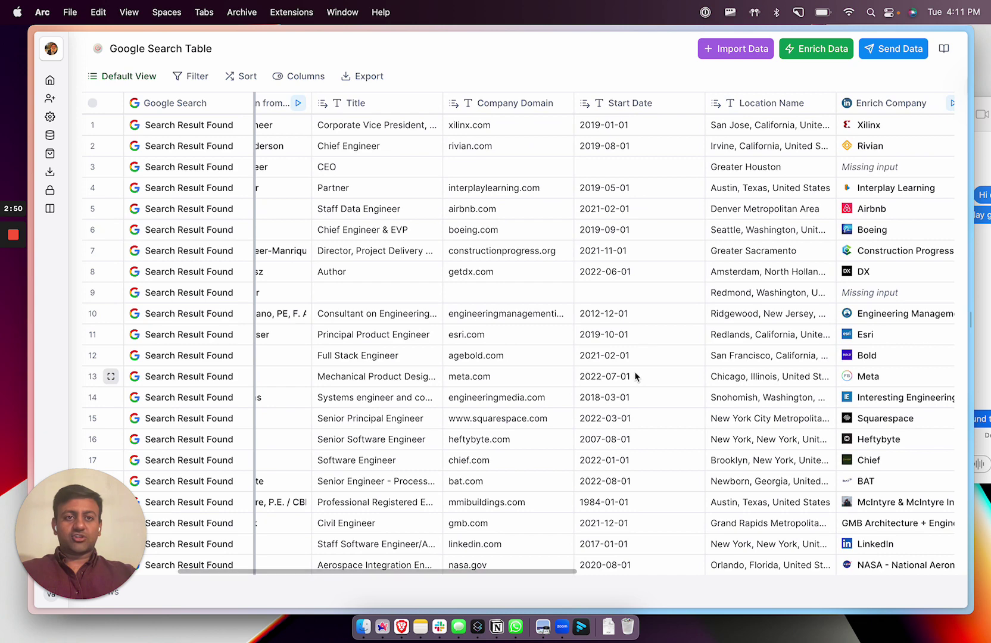
pyautogui.hscroll(5, 651, 373)
pyautogui.hscroll(4, 673, 331)
pyautogui.hscroll(8, 684, 311)
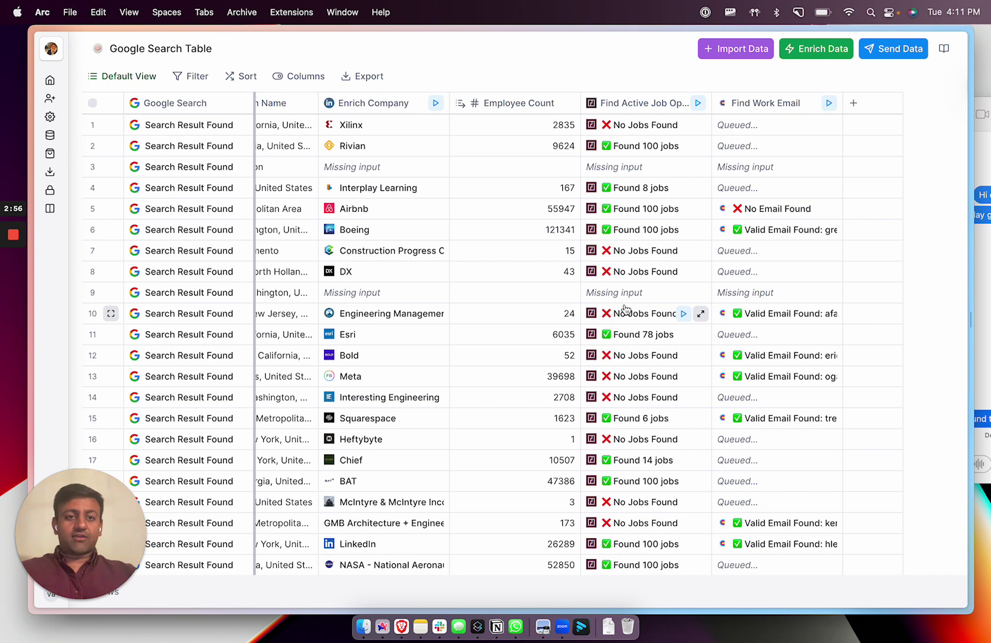
pyautogui.hscroll(2, 625, 308)
pyautogui.scroll(-10, 675, 306)
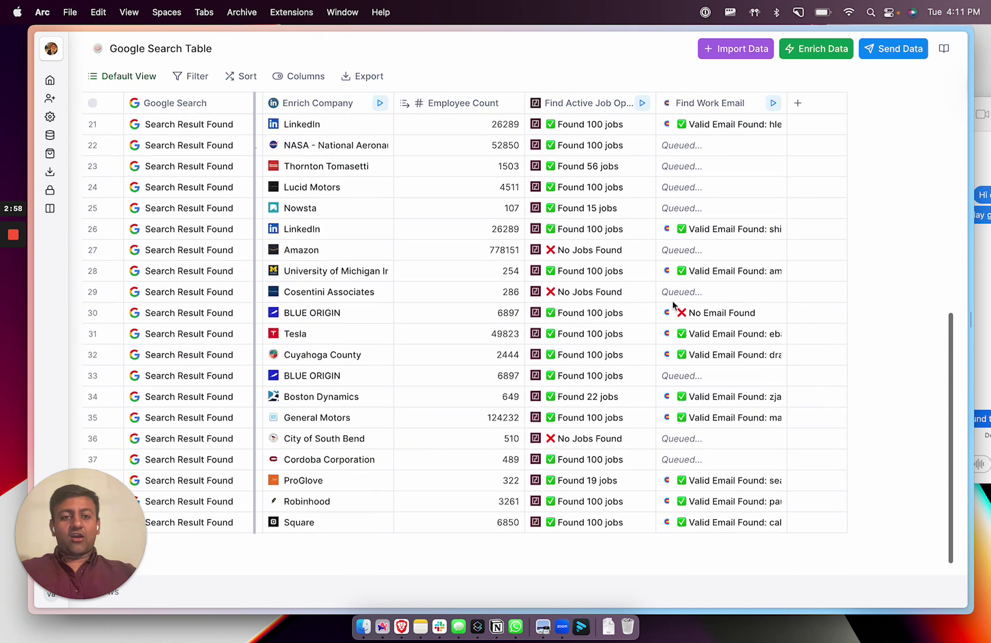
pyautogui.scroll(10, 719, 363)
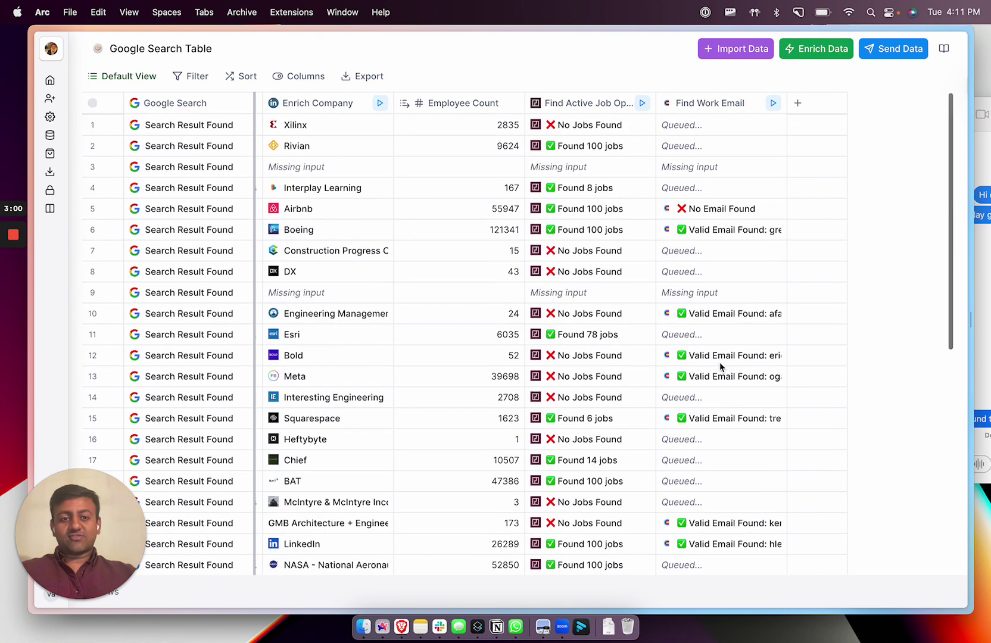
# Step: Map the found email from row 10's Find Work Email result into a new Email column
pyautogui.click(722, 313)
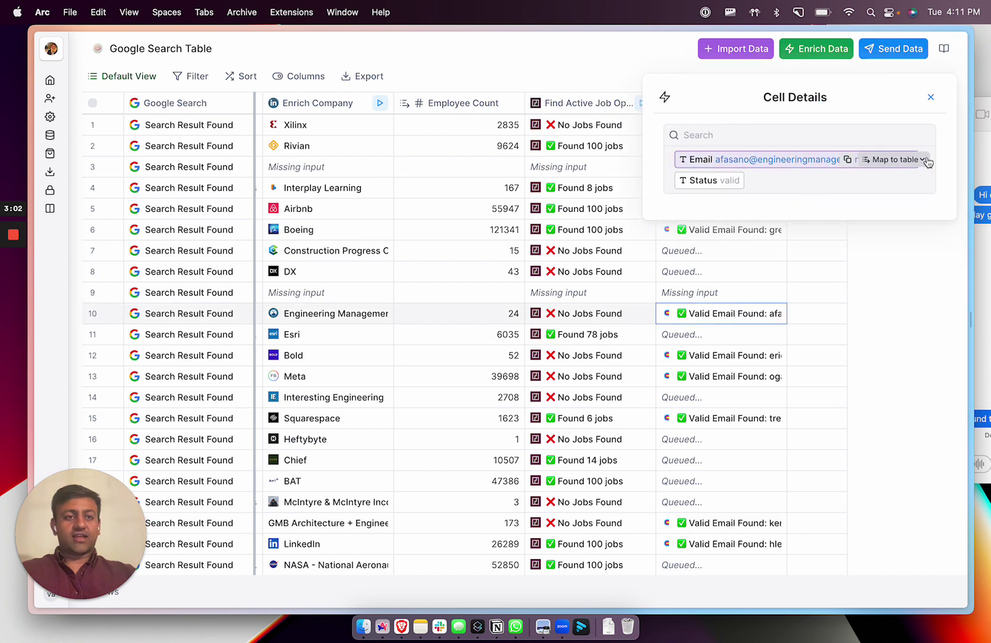
pyautogui.click(923, 160)
pyautogui.click(830, 359)
pyautogui.click(931, 98)
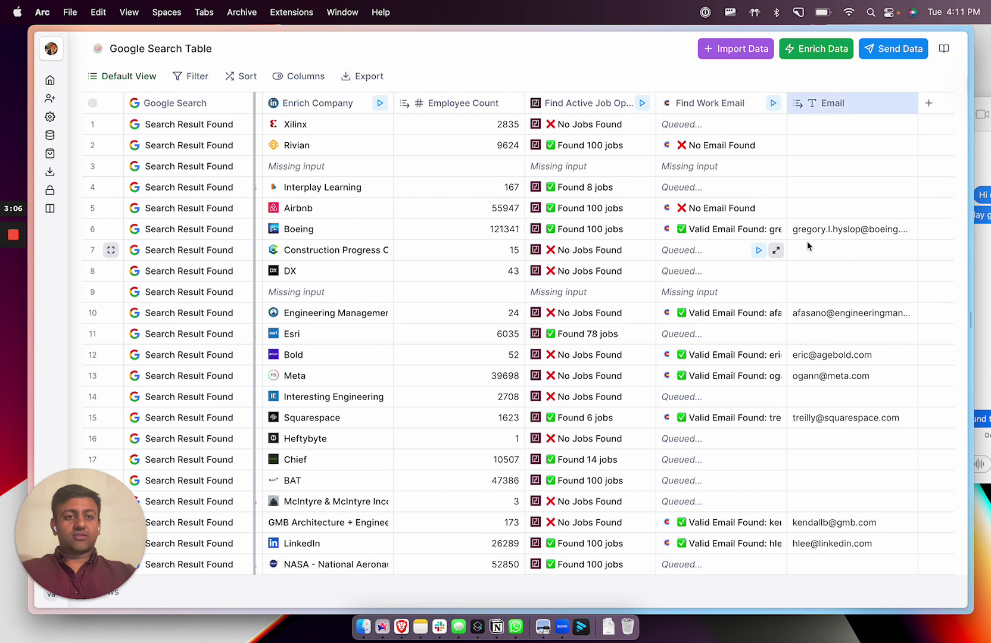
pyautogui.scroll(-10, 808, 246)
pyautogui.scroll(10, 809, 246)
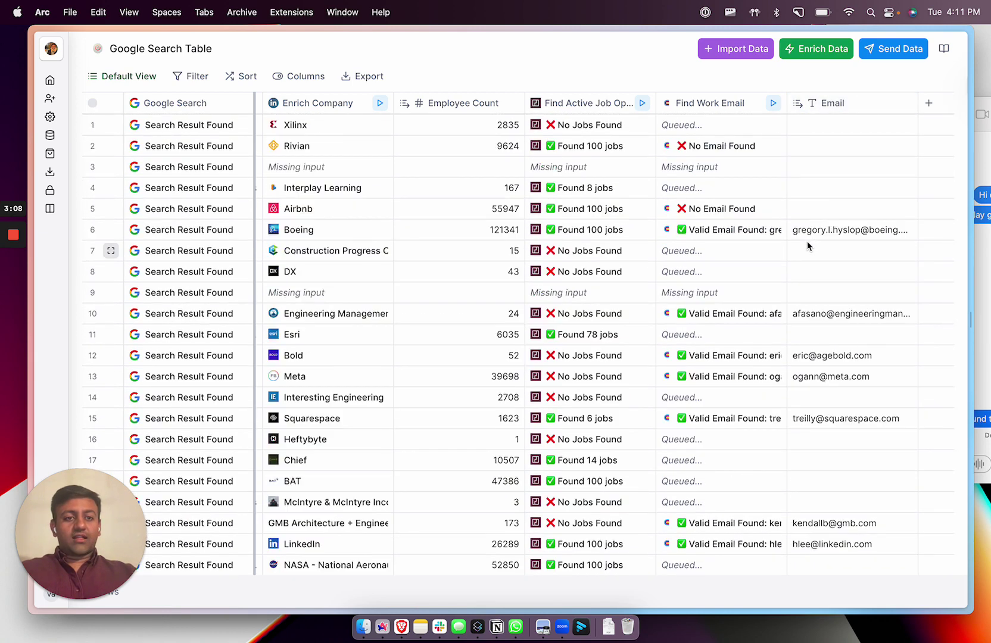